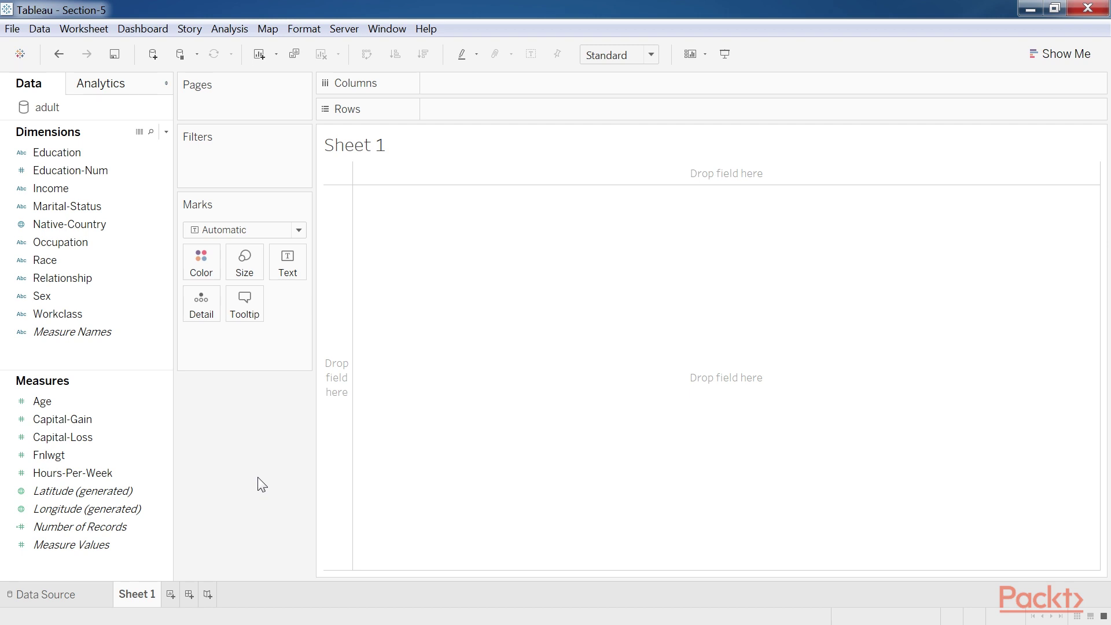
Step: Add Income as a filter on Sheet 1 with both <=50K. and >50K. checked
{"action": "left_click", "coordinate": [74, 193]}
{"action": "left_click_drag", "start_coordinate": [73, 193], "coordinate": [224, 160]}
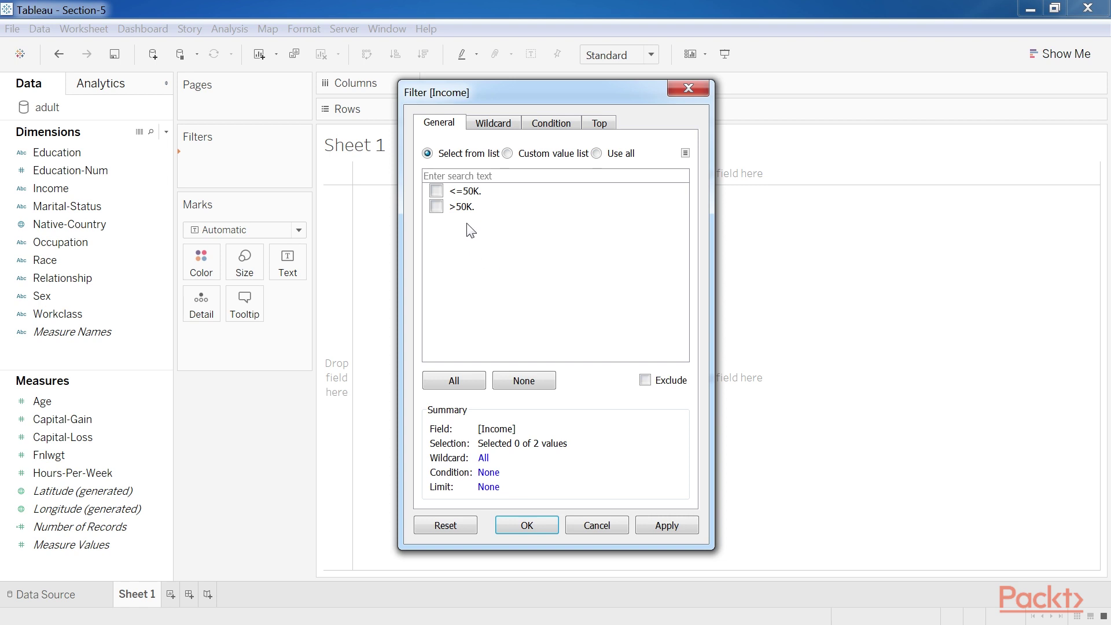
{"action": "left_click", "coordinate": [436, 192]}
{"action": "left_click", "coordinate": [436, 206]}
{"action": "left_click", "coordinate": [654, 531]}
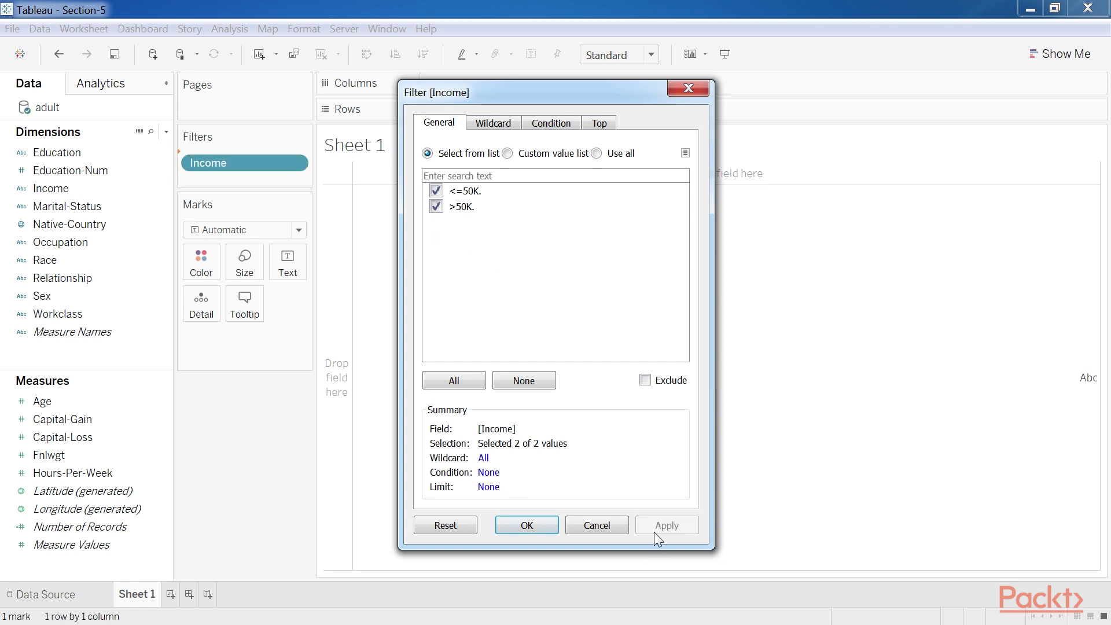
{"action": "left_click", "coordinate": [512, 527]}
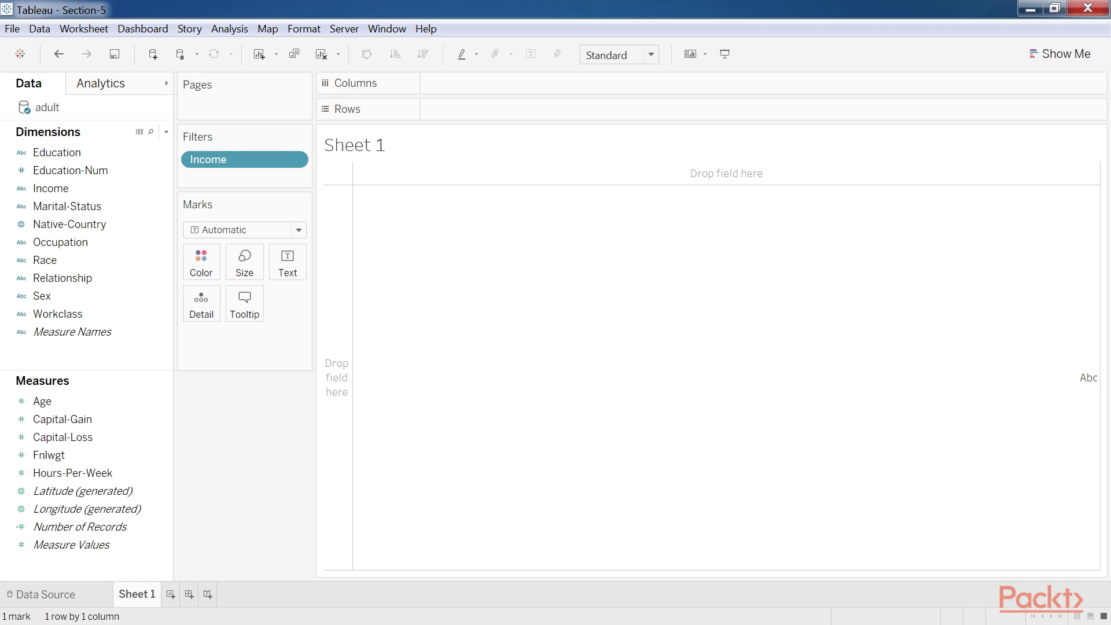
Step: Plot Number of Records bars per Income row, adding the count to Color, Size and Label
{"action": "left_click_drag", "start_coordinate": [72, 187], "coordinate": [471, 123]}
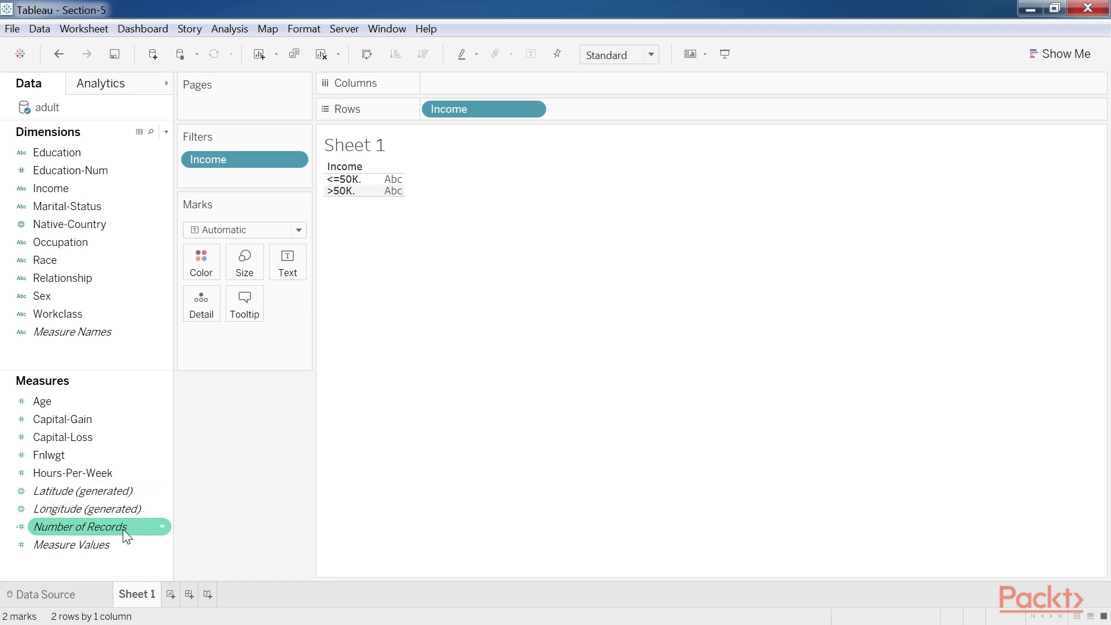
{"action": "left_click_drag", "start_coordinate": [126, 535], "coordinate": [503, 87]}
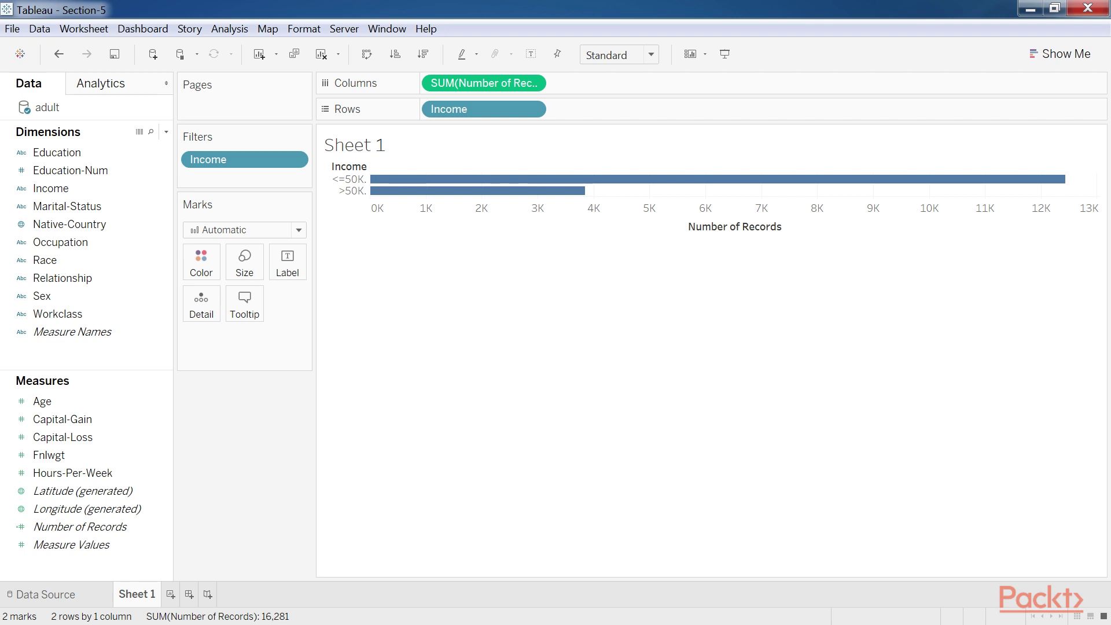
{"action": "left_click_drag", "start_coordinate": [165, 533], "coordinate": [208, 268]}
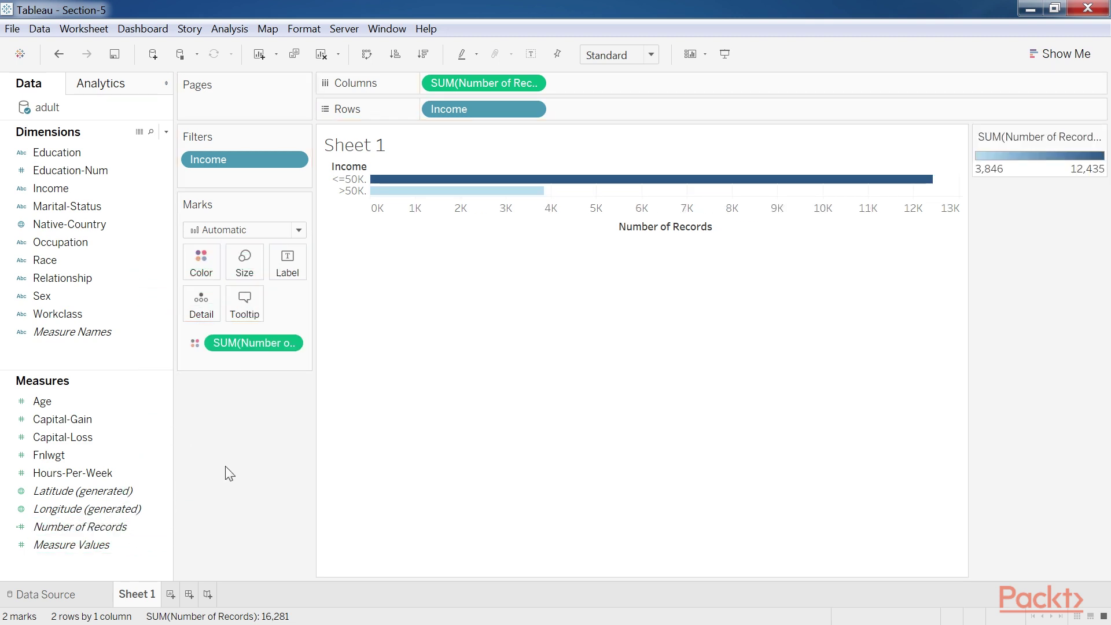
{"action": "left_click_drag", "start_coordinate": [127, 528], "coordinate": [259, 271]}
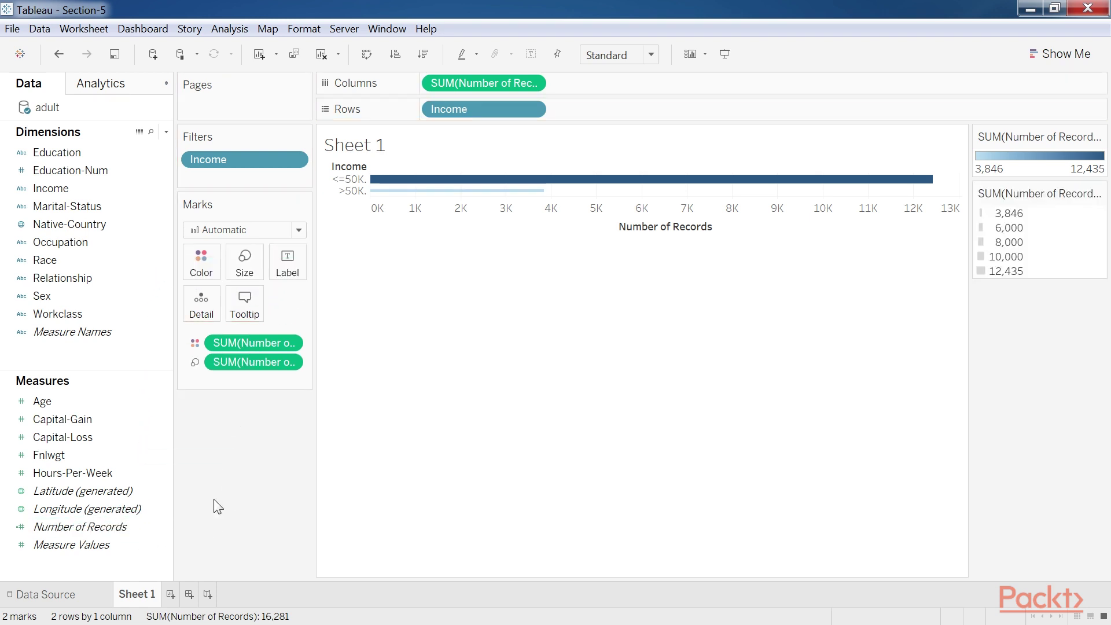
{"action": "mouse_move", "coordinate": [571, 184]}
{"action": "mouse_move", "coordinate": [536, 196]}
{"action": "left_click", "coordinate": [131, 526]}
{"action": "left_click_drag", "start_coordinate": [133, 526], "coordinate": [303, 265]}
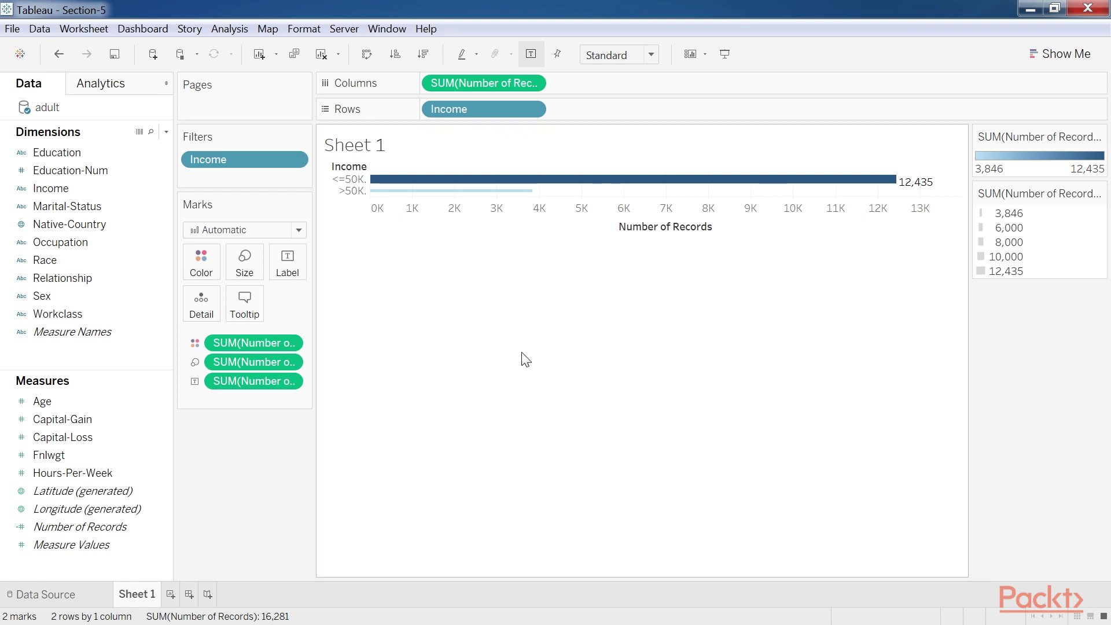
Step: Show Number of Records as percent of total: <=50K. 76.38%, >50K. 23.62%
{"action": "left_click", "coordinate": [244, 31]}
{"action": "mouse_move", "coordinate": [275, 150]}
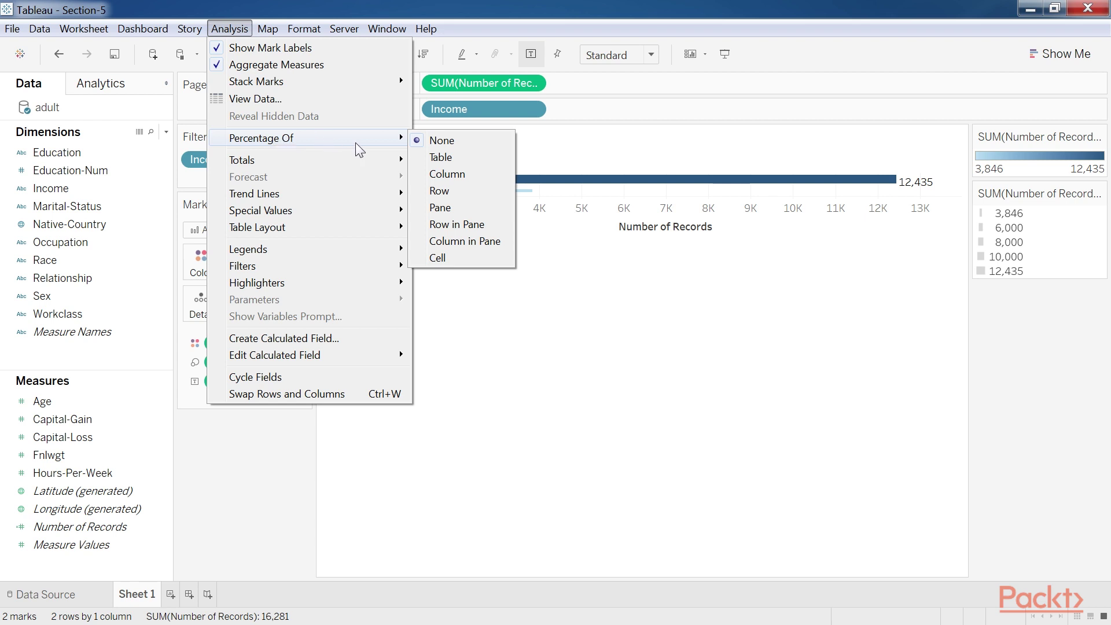
{"action": "left_click", "coordinate": [471, 175]}
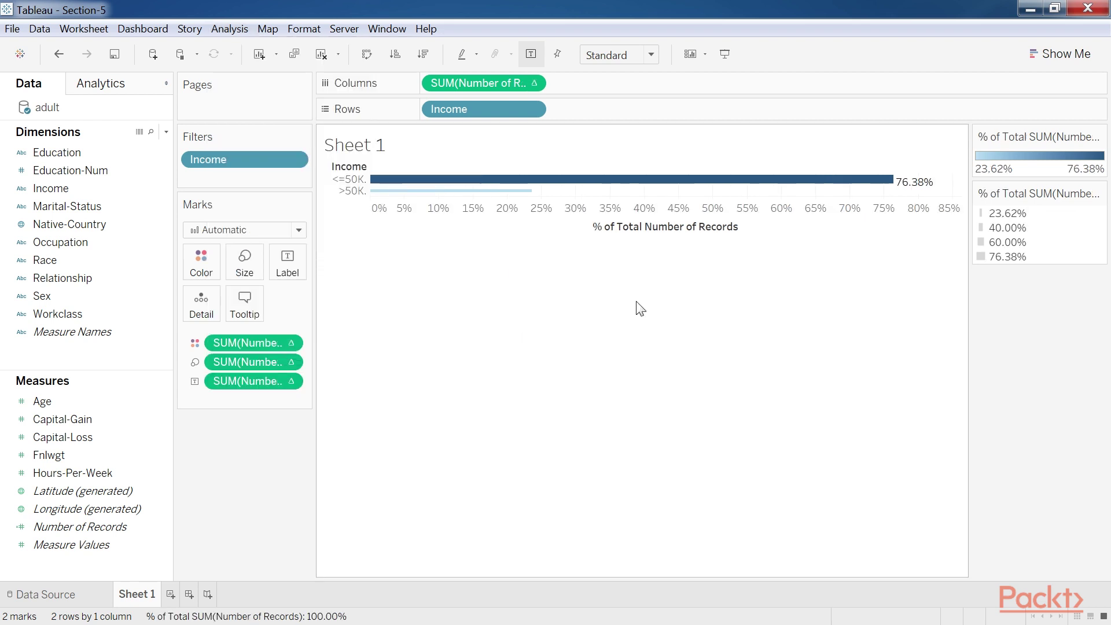
{"action": "mouse_move", "coordinate": [862, 181]}
{"action": "mouse_move", "coordinate": [497, 199]}
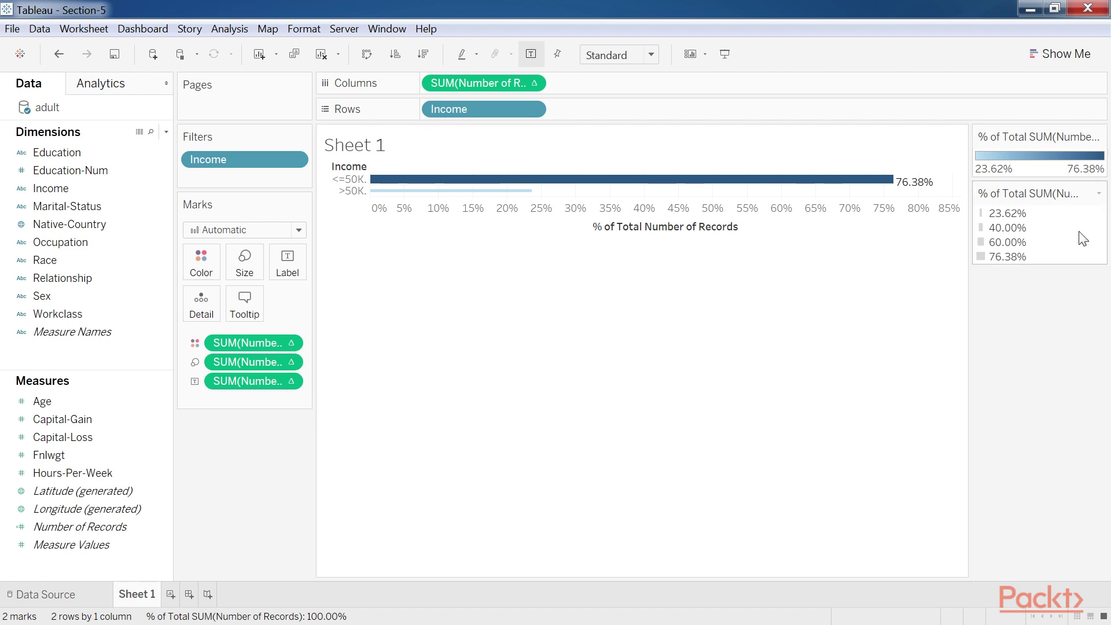
Step: Clear the sheet, then list Native-Country in Rows with Number of Records as text
{"action": "left_click", "coordinate": [322, 54]}
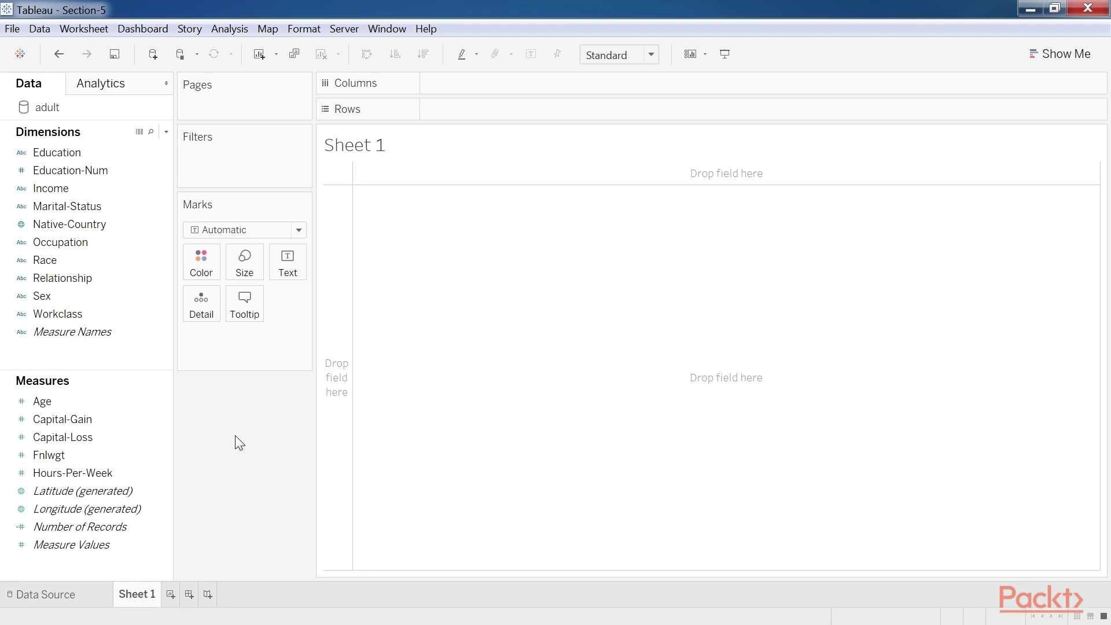
{"action": "left_click_drag", "start_coordinate": [113, 227], "coordinate": [514, 122]}
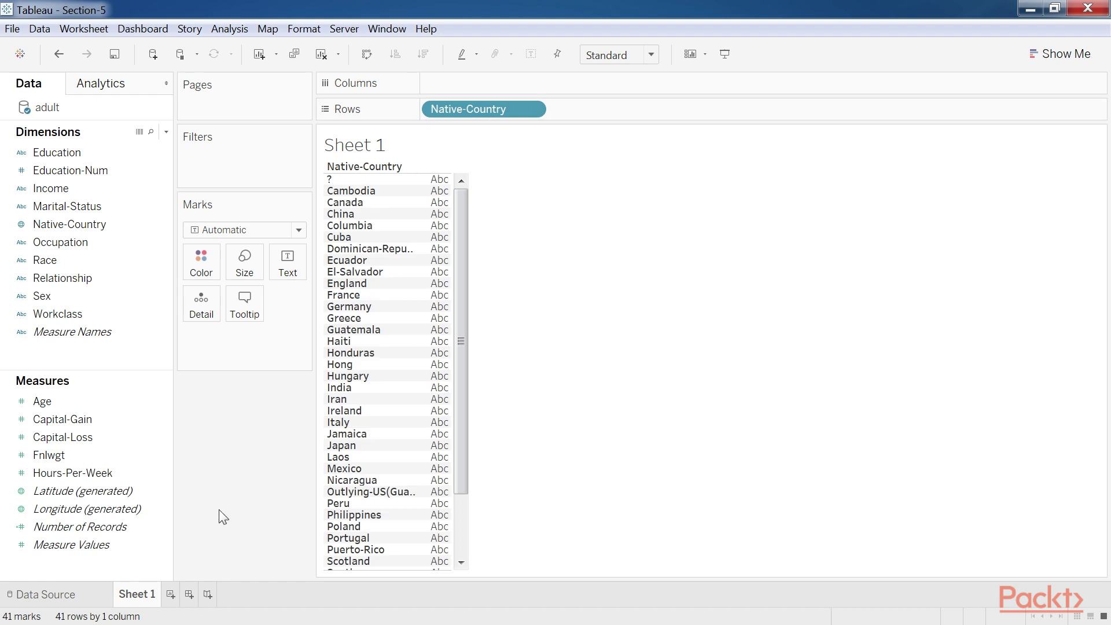
{"action": "left_click_drag", "start_coordinate": [110, 527], "coordinate": [294, 272]}
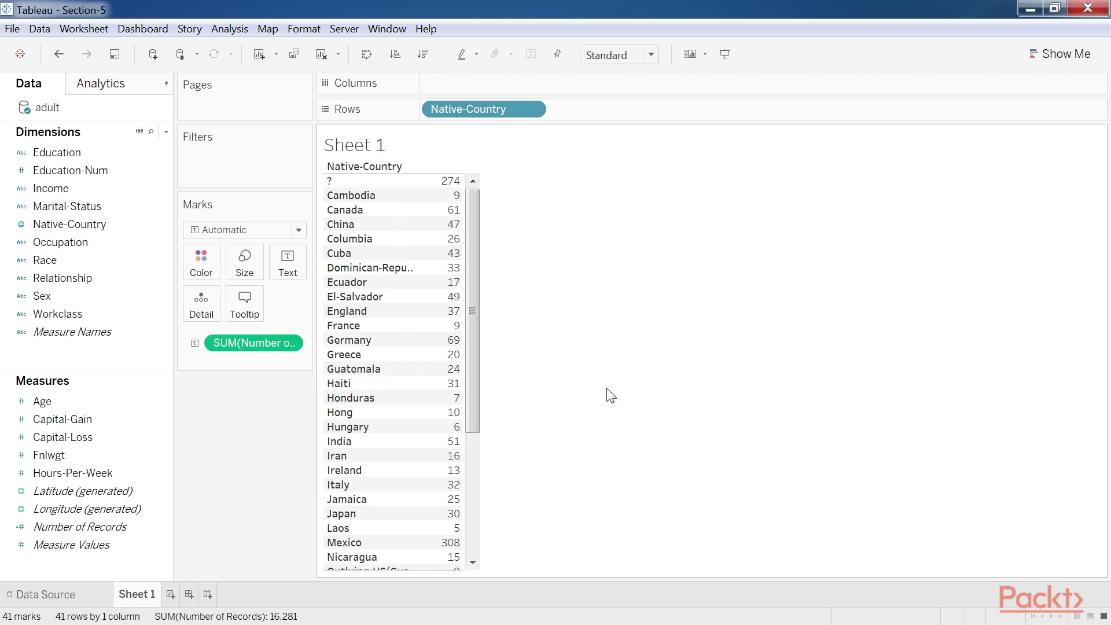
Step: Show country counts as Percentage Of Column (United-States 90.06%), browse the list, then undo once
{"action": "left_click", "coordinate": [232, 29]}
{"action": "mouse_move", "coordinate": [255, 139]}
{"action": "left_click", "coordinate": [470, 175]}
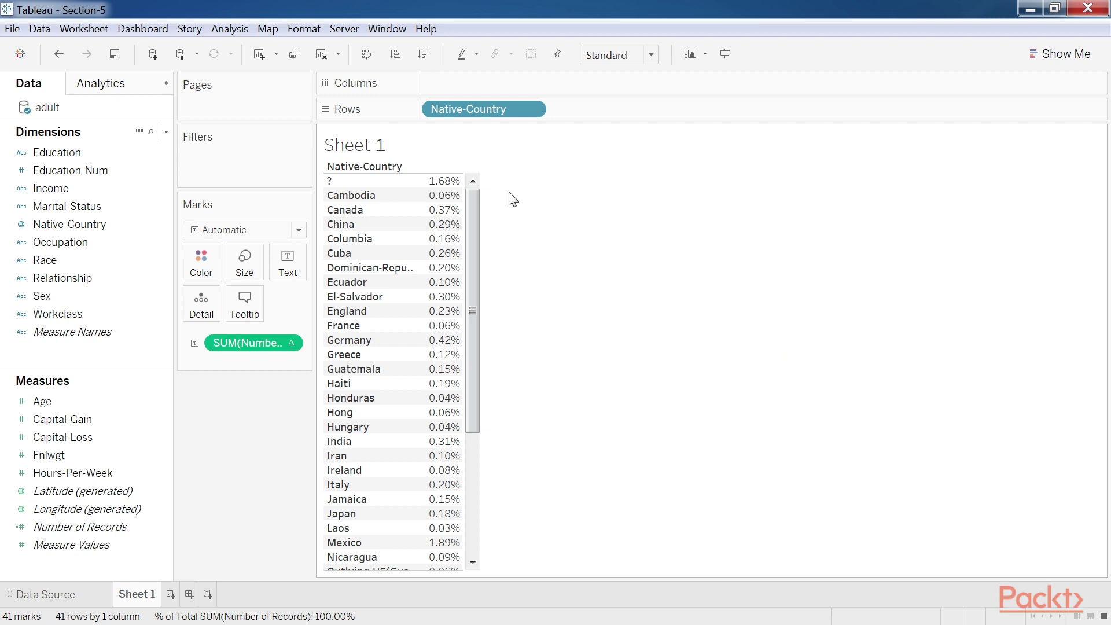
{"action": "mouse_move", "coordinate": [457, 187]}
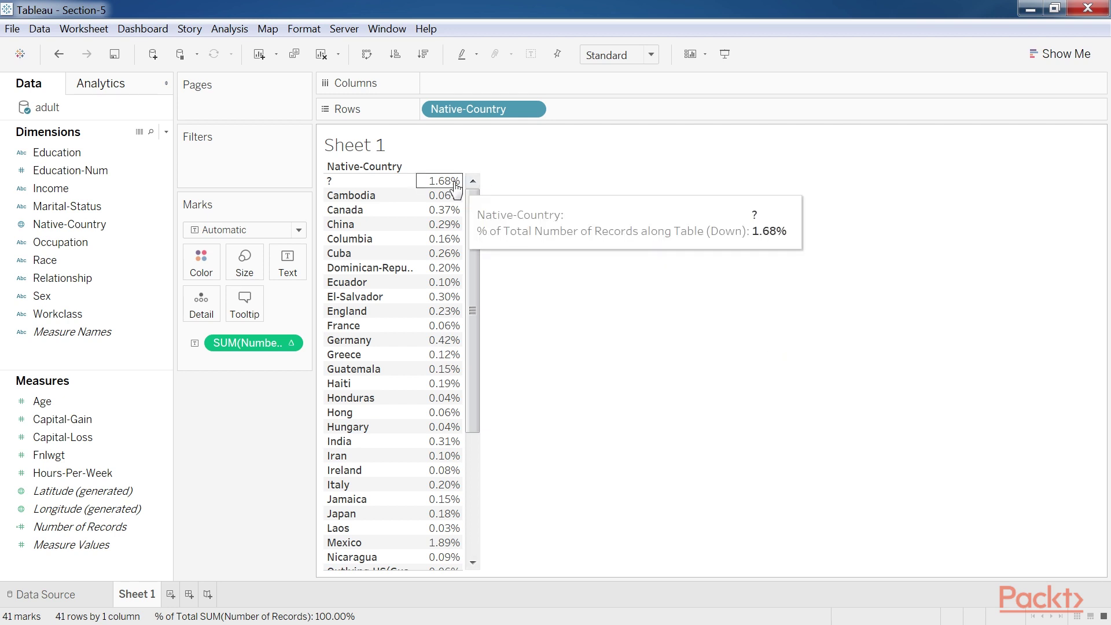
{"action": "left_click_drag", "start_coordinate": [479, 398], "coordinate": [465, 539]}
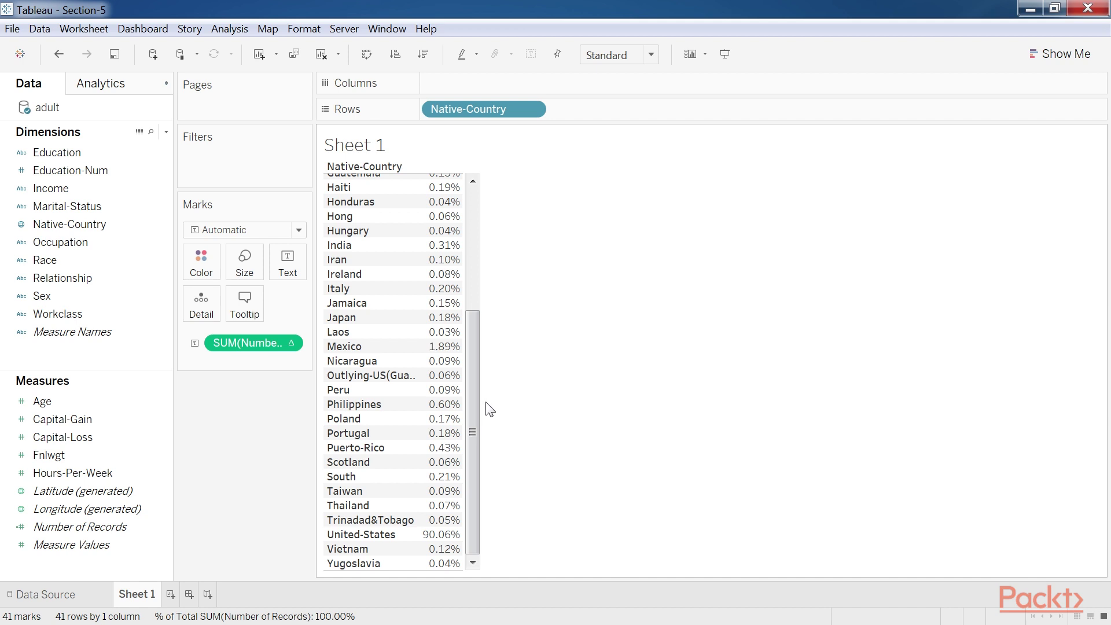
{"action": "left_click_drag", "start_coordinate": [475, 408], "coordinate": [509, 236]}
{"action": "key", "text": "ctrl+z"}
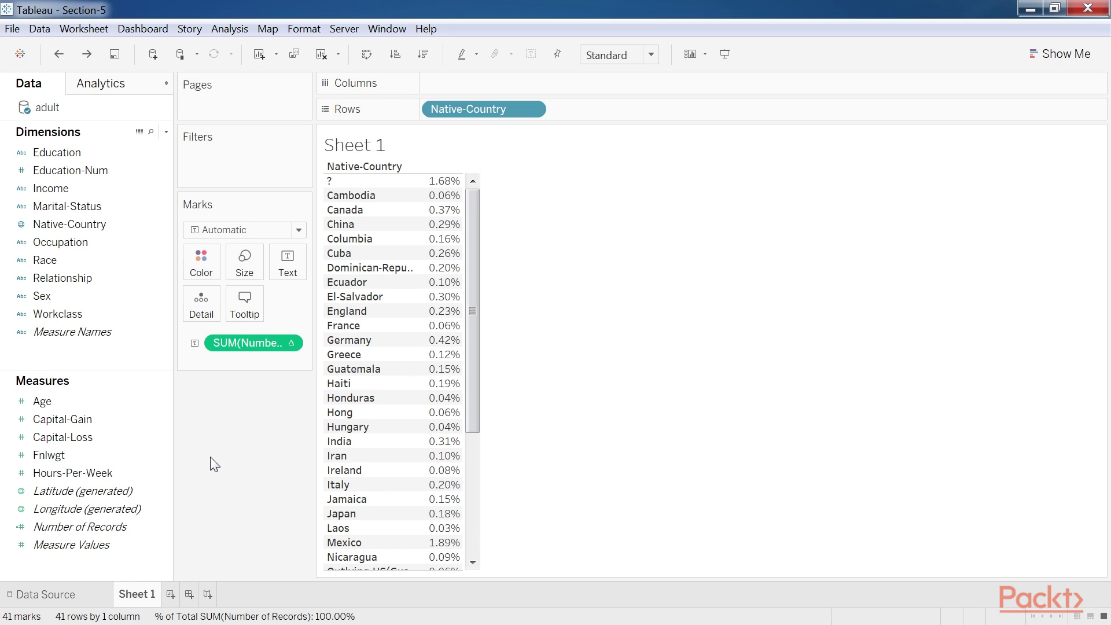
Step: Rebuild the sheet as Number of Records bars per Race, coloured by Race
{"action": "left_click", "coordinate": [321, 55]}
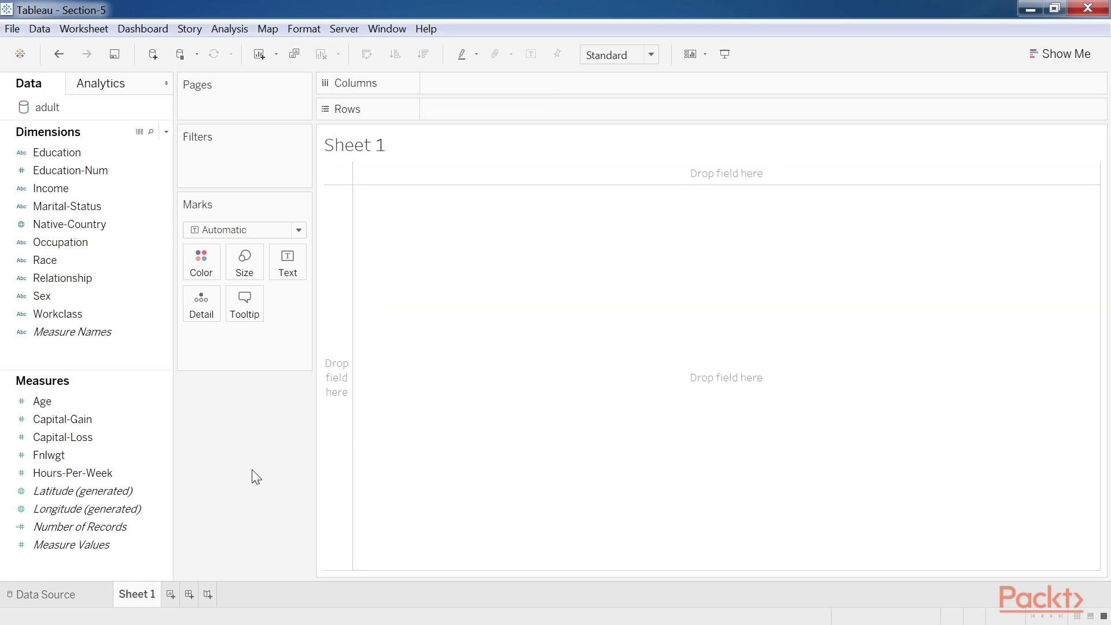
{"action": "left_click_drag", "start_coordinate": [76, 266], "coordinate": [466, 122]}
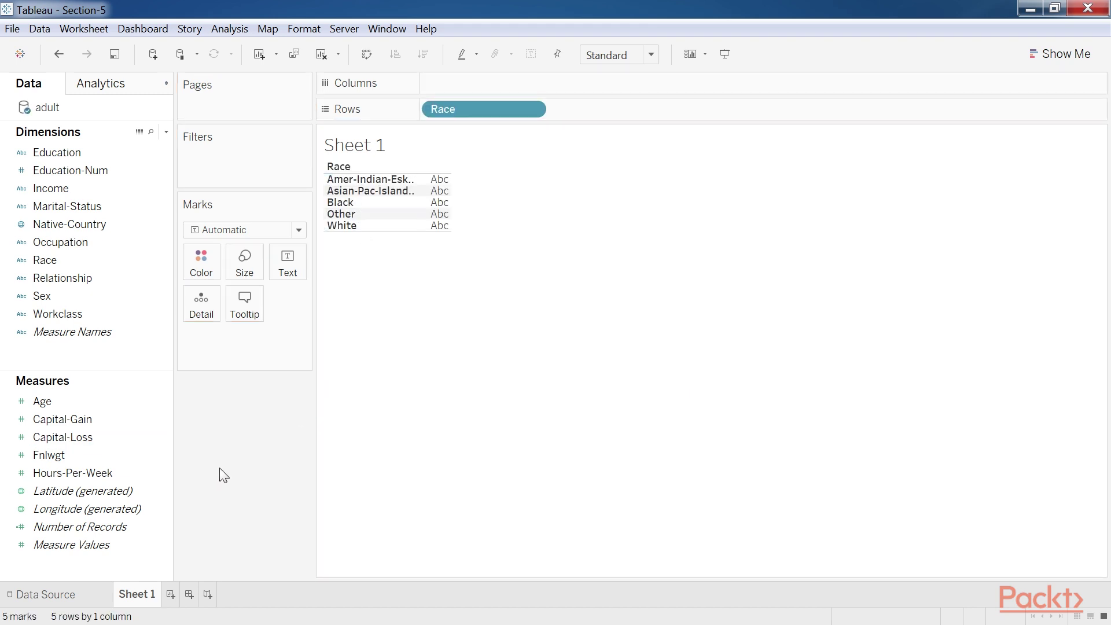
{"action": "left_click_drag", "start_coordinate": [127, 525], "coordinate": [508, 87]}
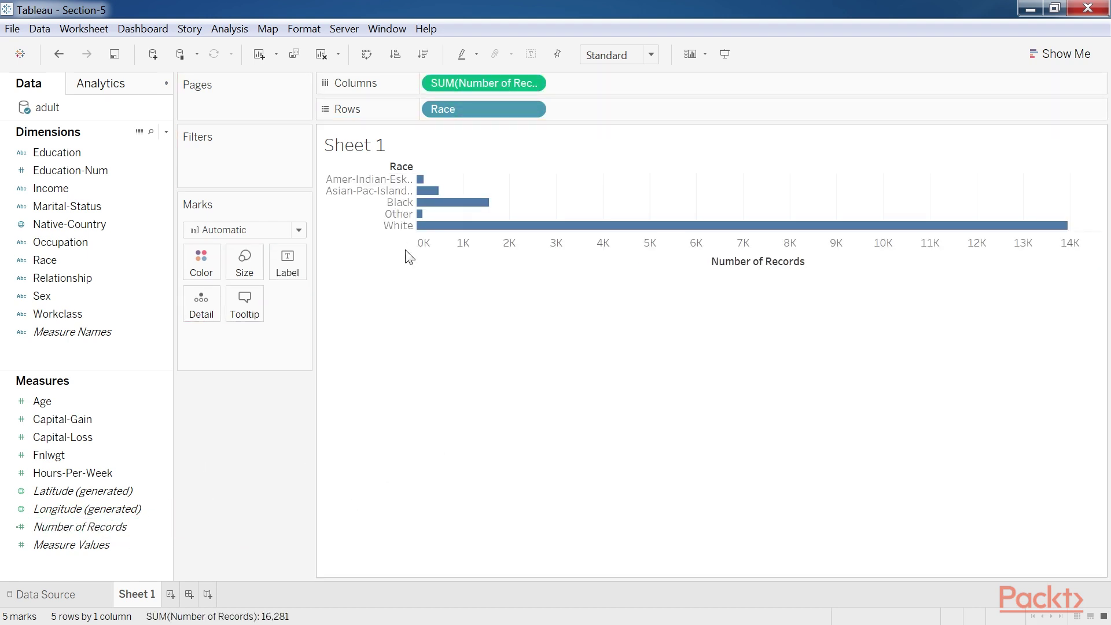
{"action": "mouse_move", "coordinate": [423, 183]}
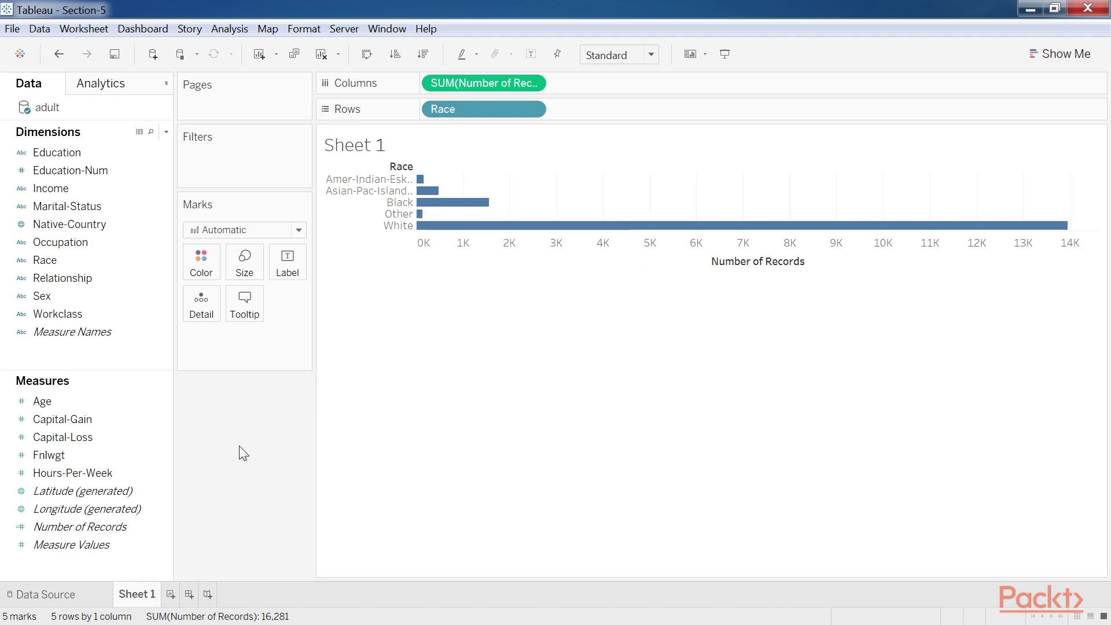
{"action": "left_click_drag", "start_coordinate": [63, 263], "coordinate": [214, 278]}
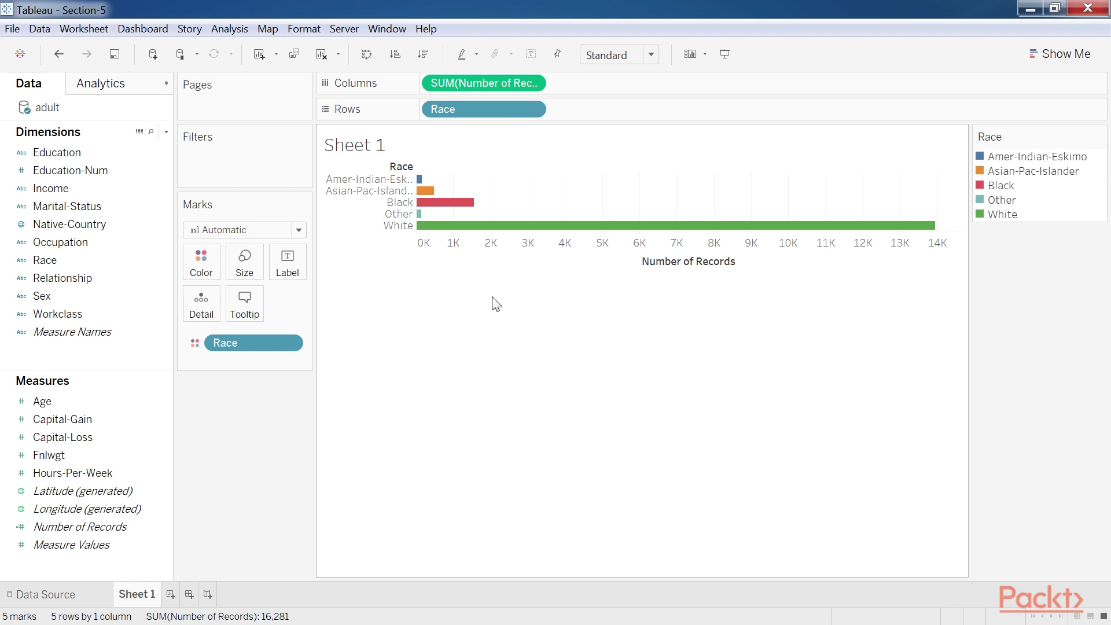
{"action": "mouse_move", "coordinate": [514, 235]}
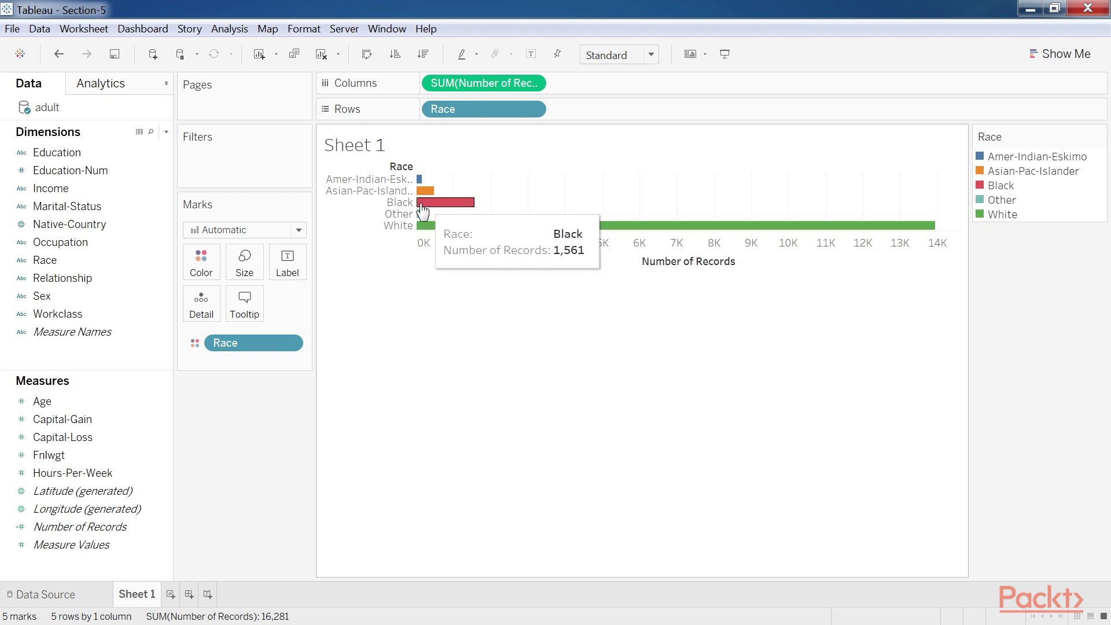
{"action": "mouse_move", "coordinate": [421, 185]}
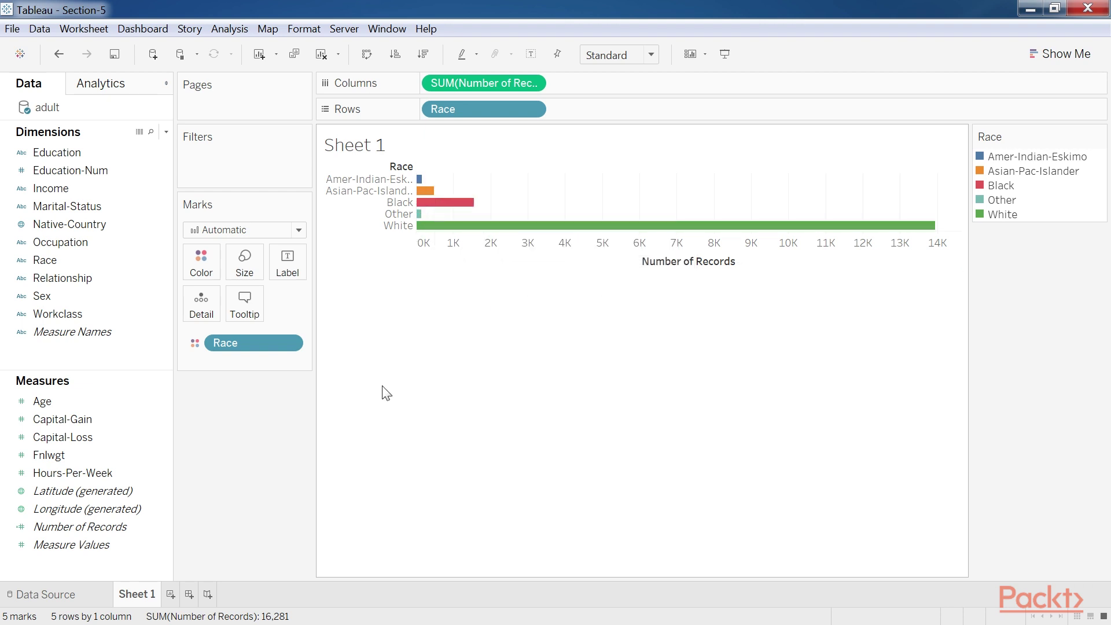
Step: Show race counts as Percentage Of Column, then clear the worksheet
{"action": "left_click", "coordinate": [232, 29]}
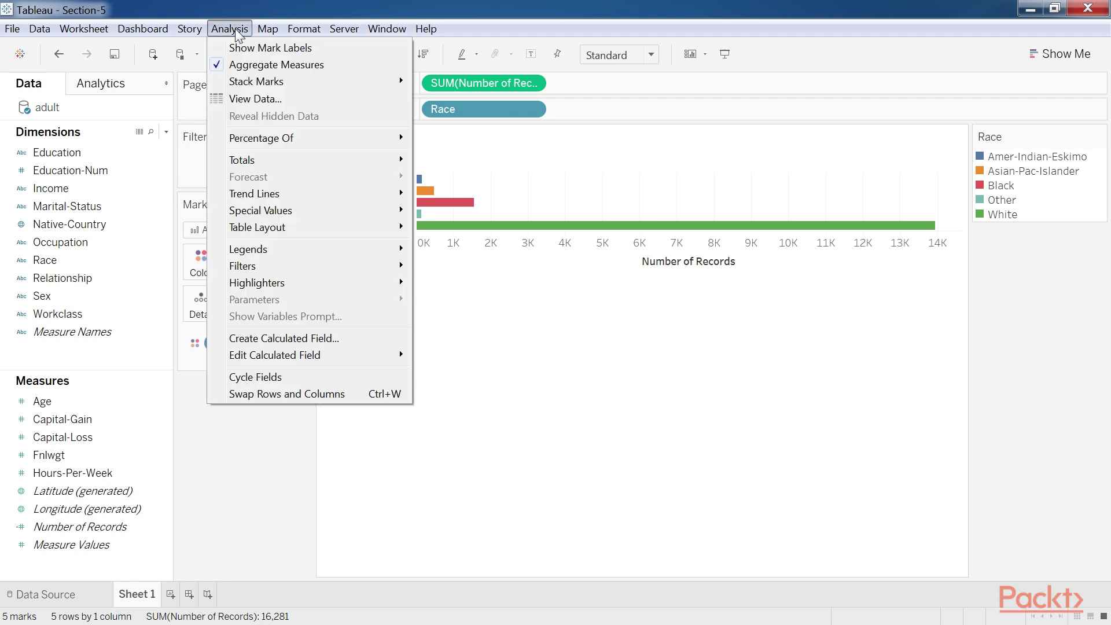
{"action": "mouse_move", "coordinate": [244, 142]}
{"action": "left_click", "coordinate": [442, 175]}
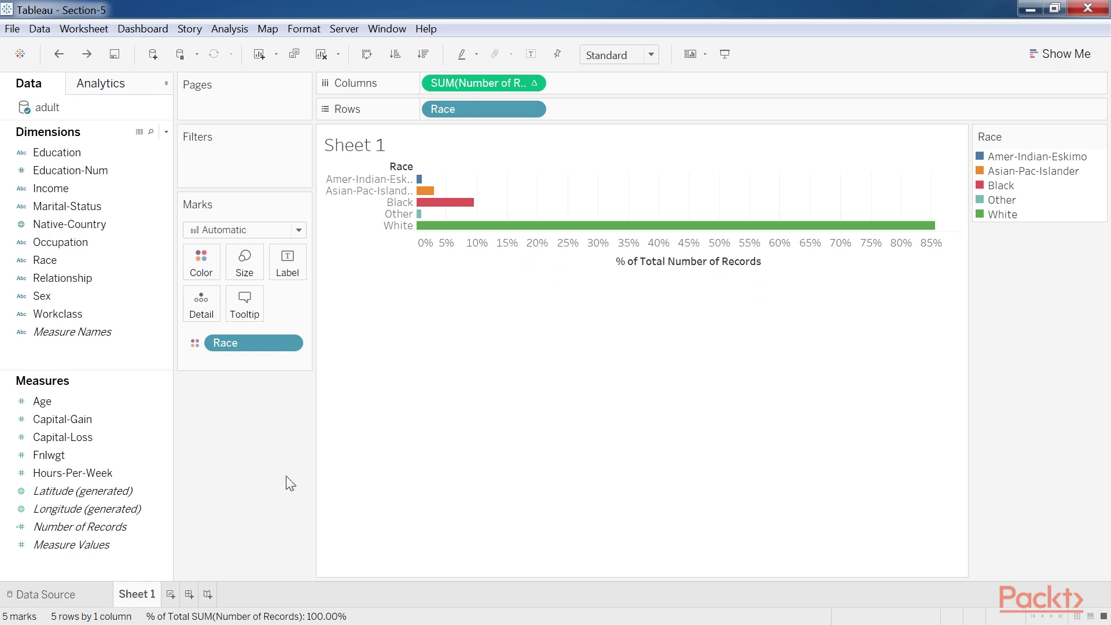
{"action": "left_click", "coordinate": [321, 54]}
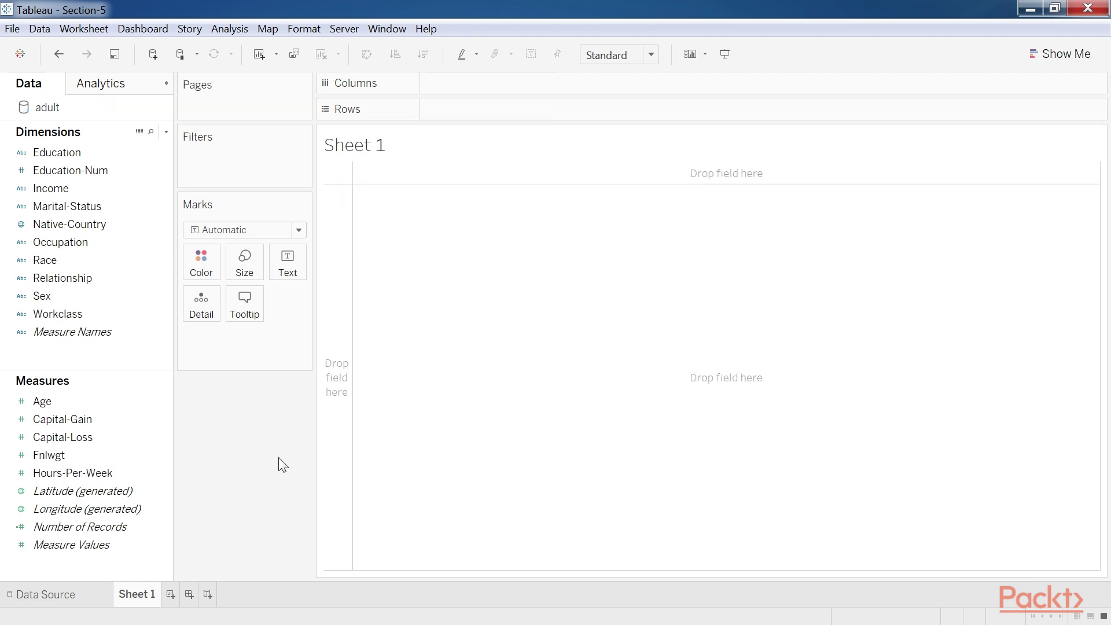
Step: Chart Number of Records per Education-Num as bars and add a Race filter with all races selected
{"action": "left_click_drag", "start_coordinate": [92, 169], "coordinate": [495, 84]}
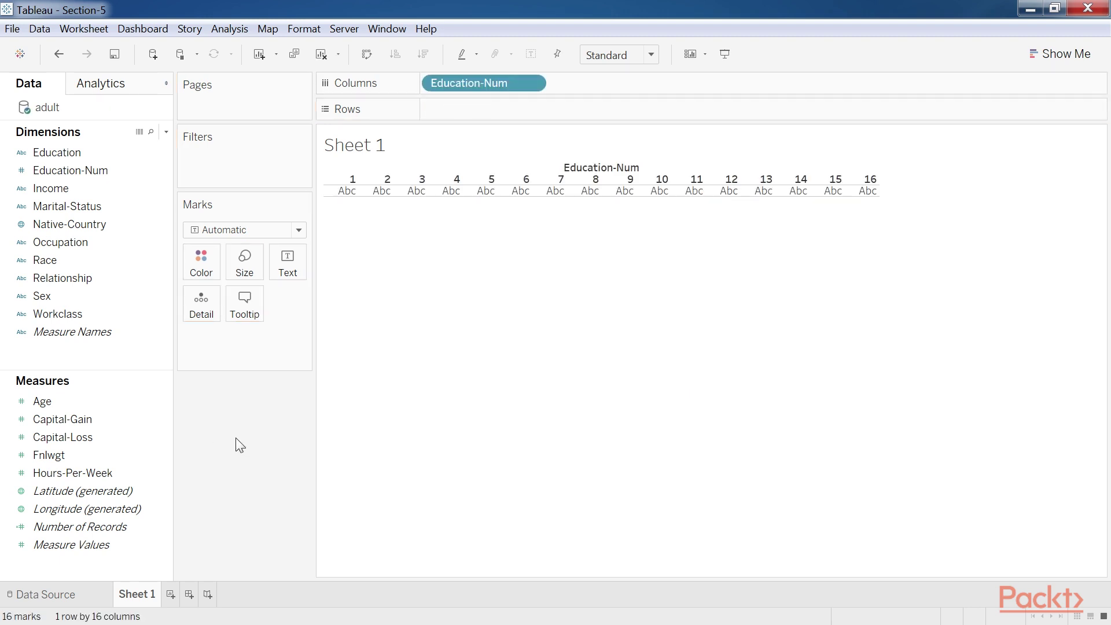
{"action": "left_click_drag", "start_coordinate": [112, 526], "coordinate": [520, 118]}
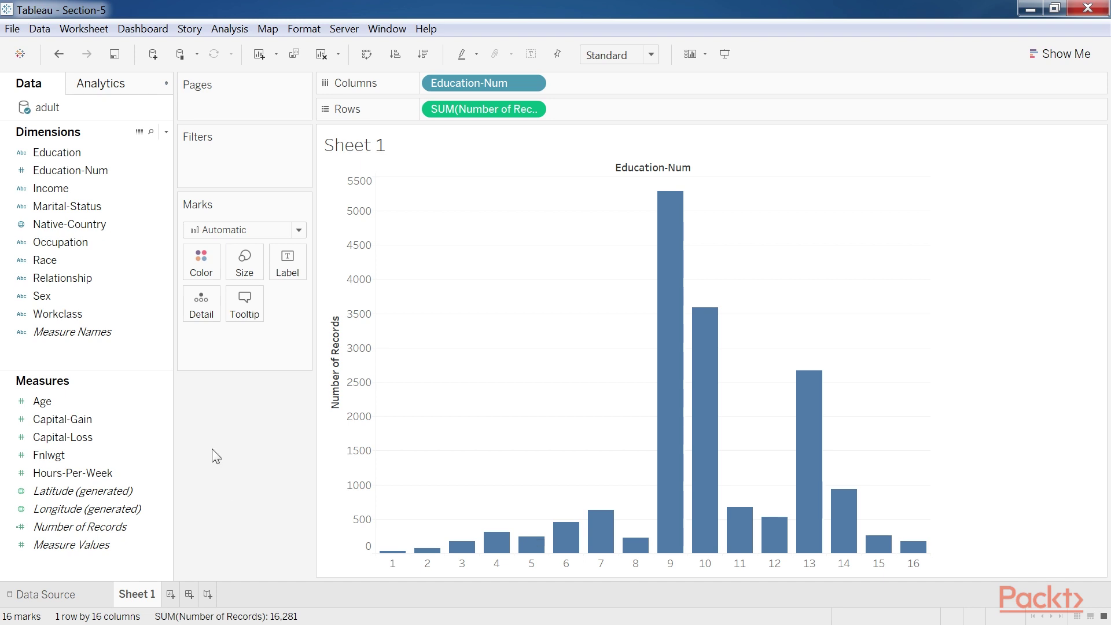
{"action": "left_click_drag", "start_coordinate": [86, 261], "coordinate": [237, 166]}
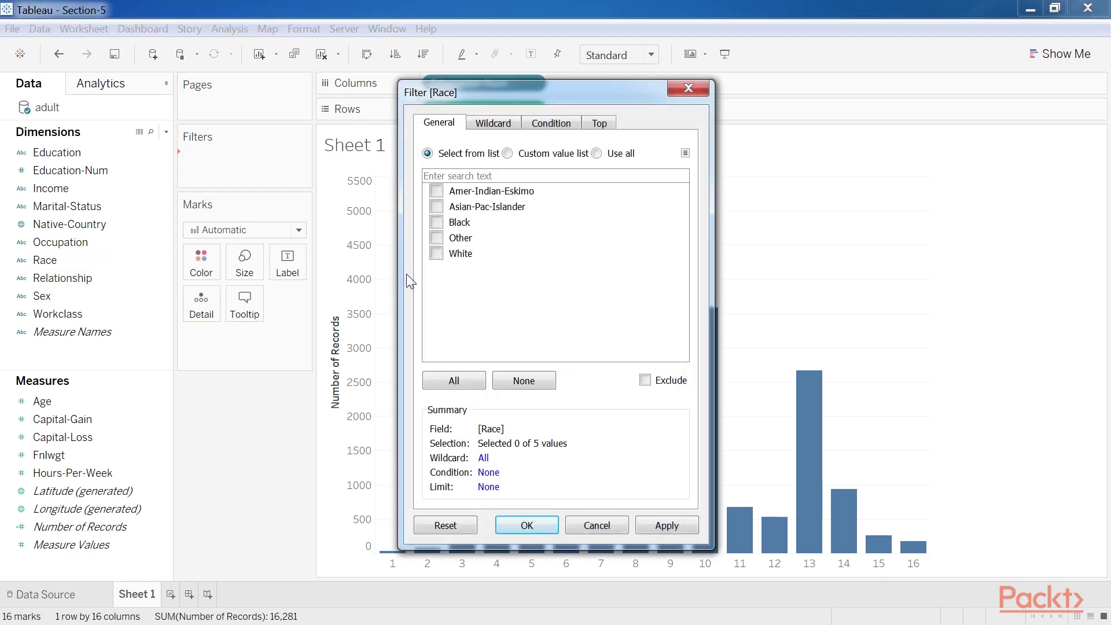
{"action": "left_click", "coordinate": [447, 382]}
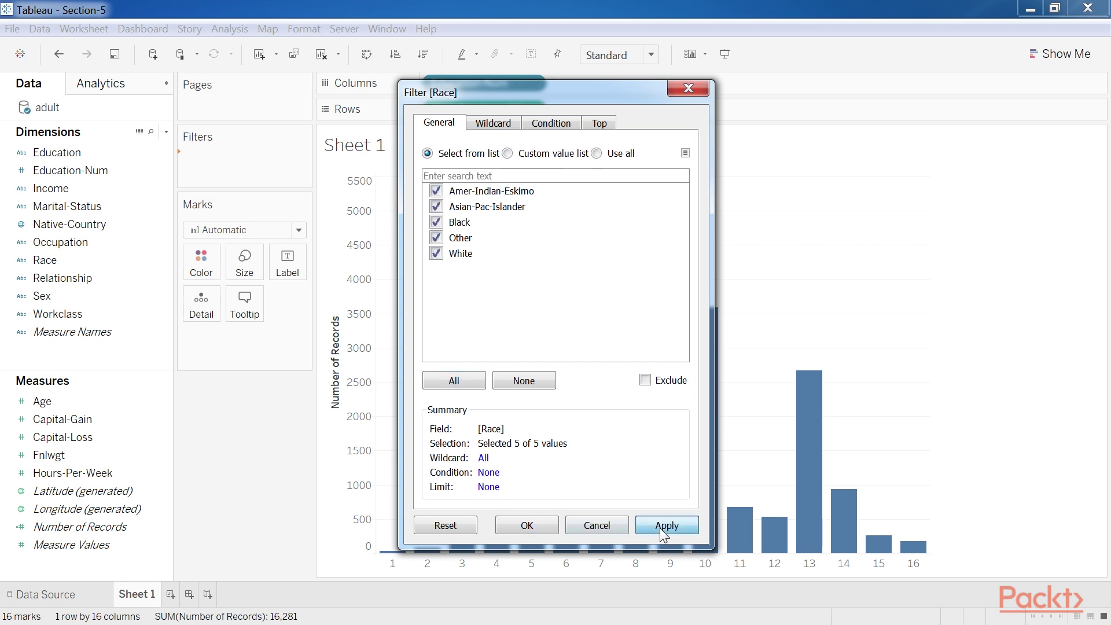
{"action": "left_click", "coordinate": [659, 527]}
{"action": "left_click", "coordinate": [526, 526]}
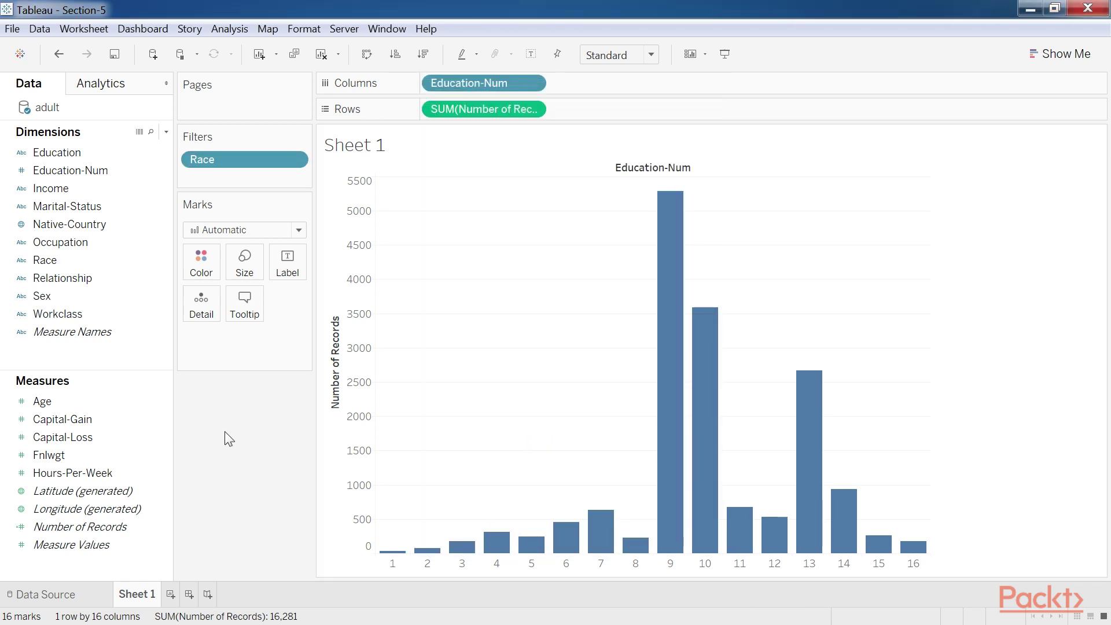
Step: Colour the education chart by Race and switch the mark type to Line
{"action": "left_click", "coordinate": [67, 264]}
{"action": "left_click_drag", "start_coordinate": [68, 263], "coordinate": [203, 267]}
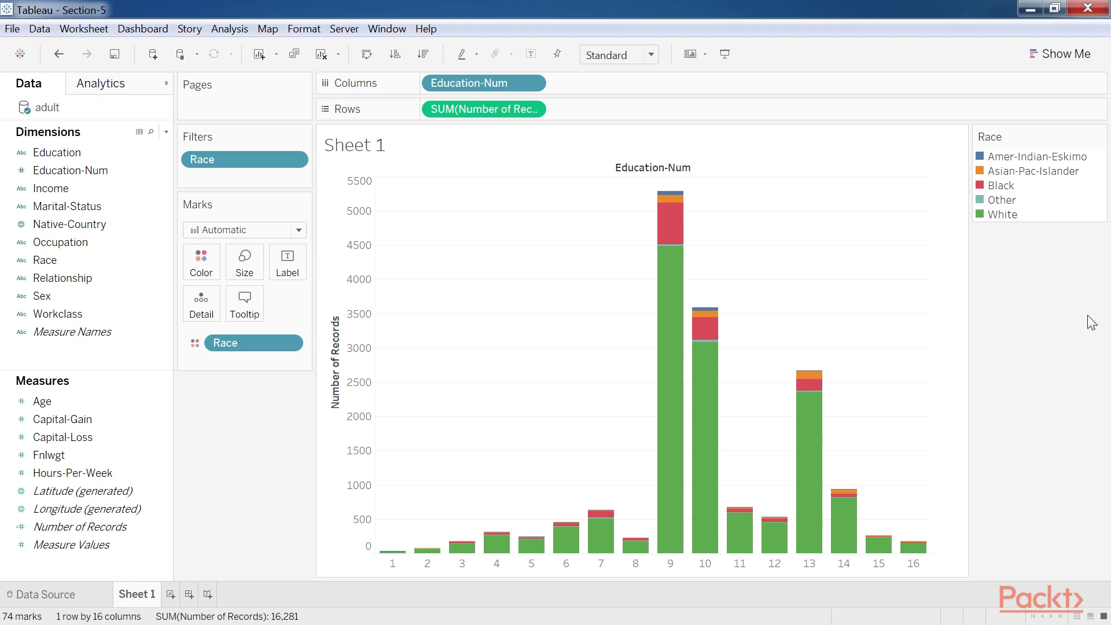
{"action": "left_click", "coordinate": [290, 230]}
{"action": "left_click", "coordinate": [232, 281]}
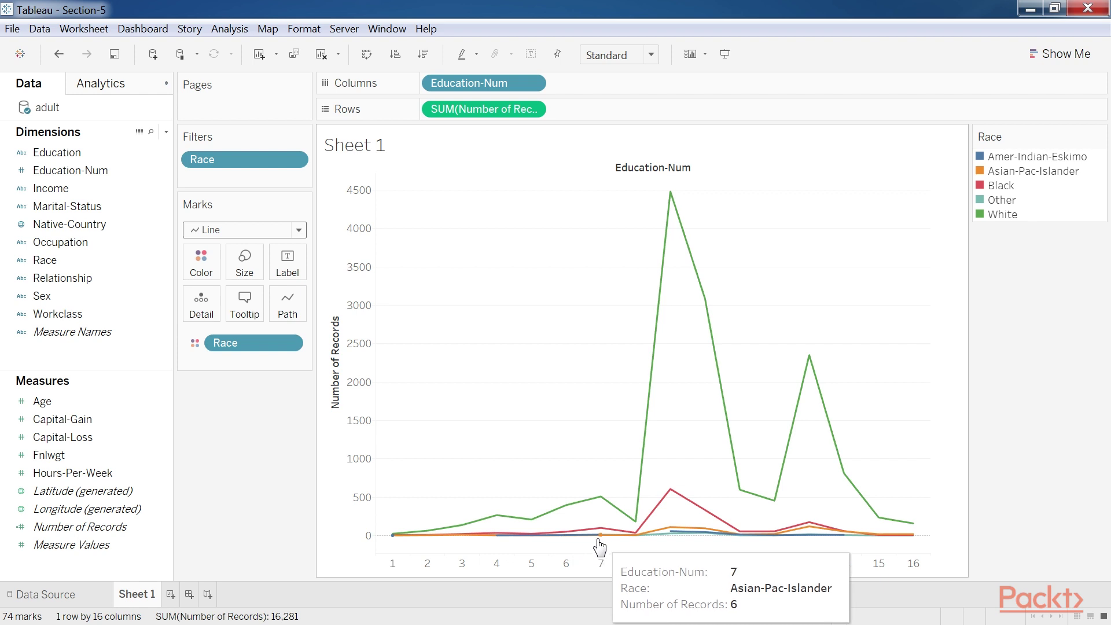
Step: Edit the Race filter to drop Other, Asian-Pac-Islander and Amer-Indian-Eskimo, keeping Black and White
{"action": "left_click", "coordinate": [299, 161]}
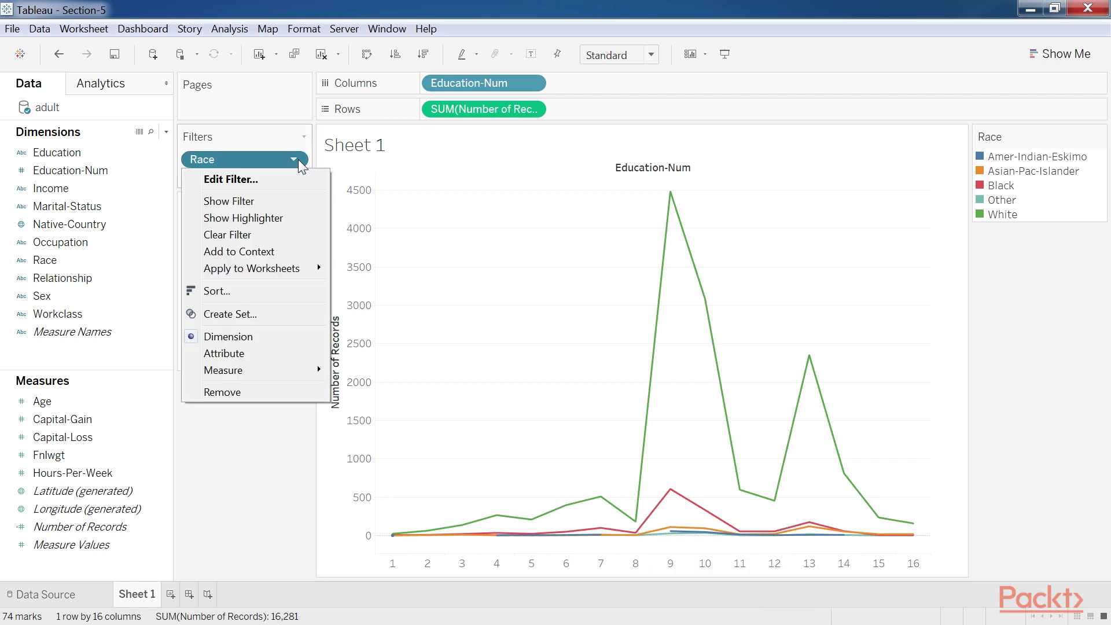
{"action": "left_click", "coordinate": [289, 180]}
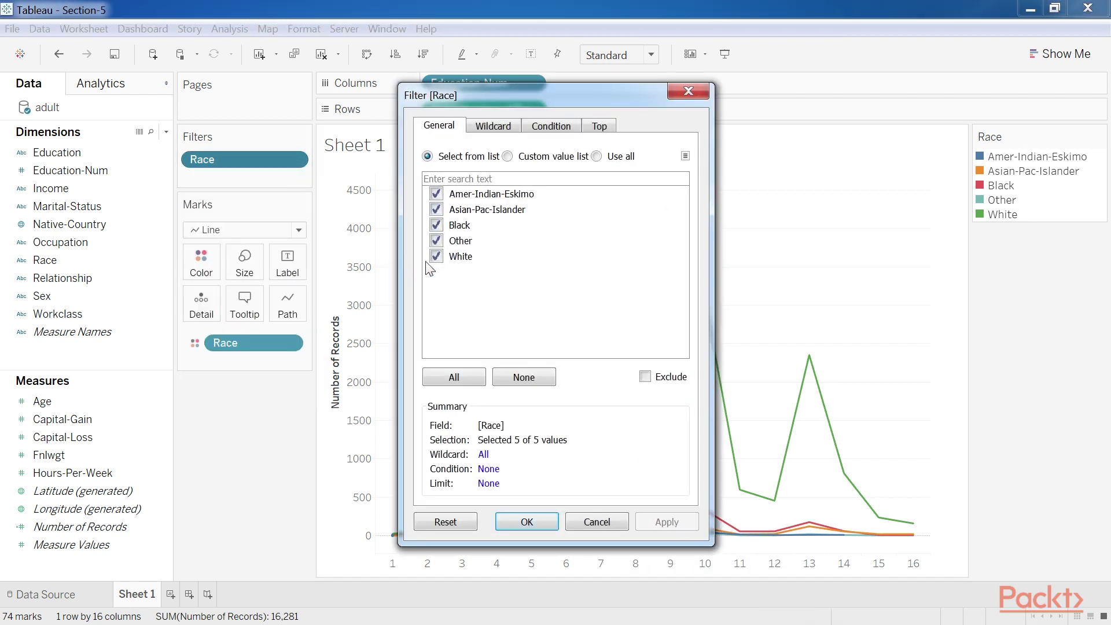
{"action": "left_click", "coordinate": [436, 241]}
{"action": "left_click", "coordinate": [436, 209]}
{"action": "left_click", "coordinate": [436, 193]}
{"action": "left_click", "coordinate": [651, 523]}
{"action": "left_click", "coordinate": [539, 524]}
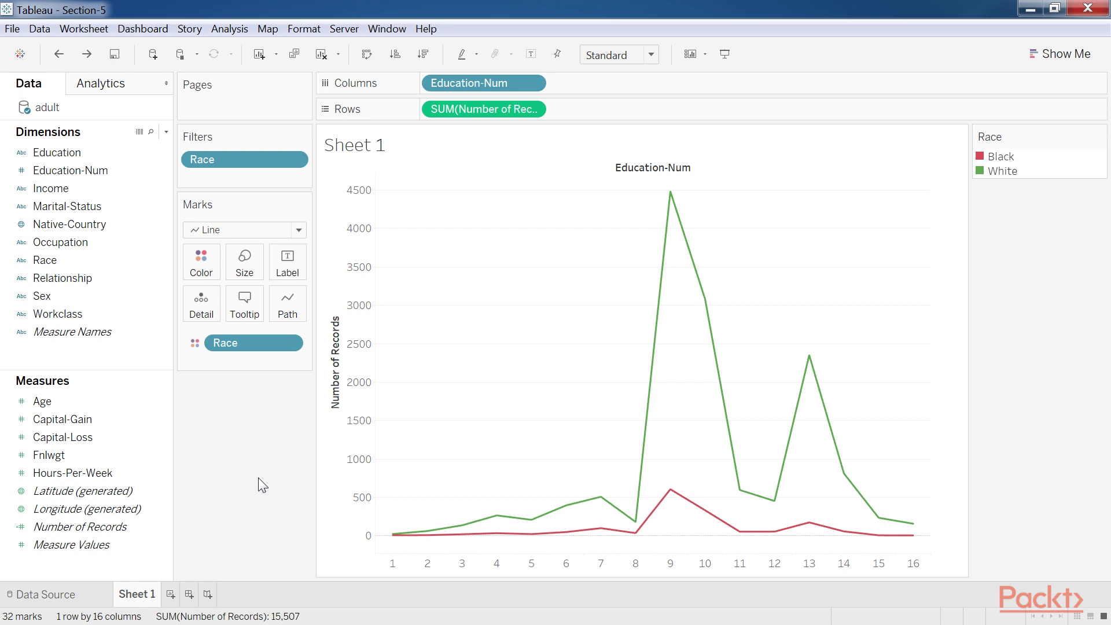
Step: Place Income on Rows ahead of SUM(Number of Records) to get <=50K. and >50K. panels
{"action": "left_click_drag", "start_coordinate": [110, 190], "coordinate": [440, 110]}
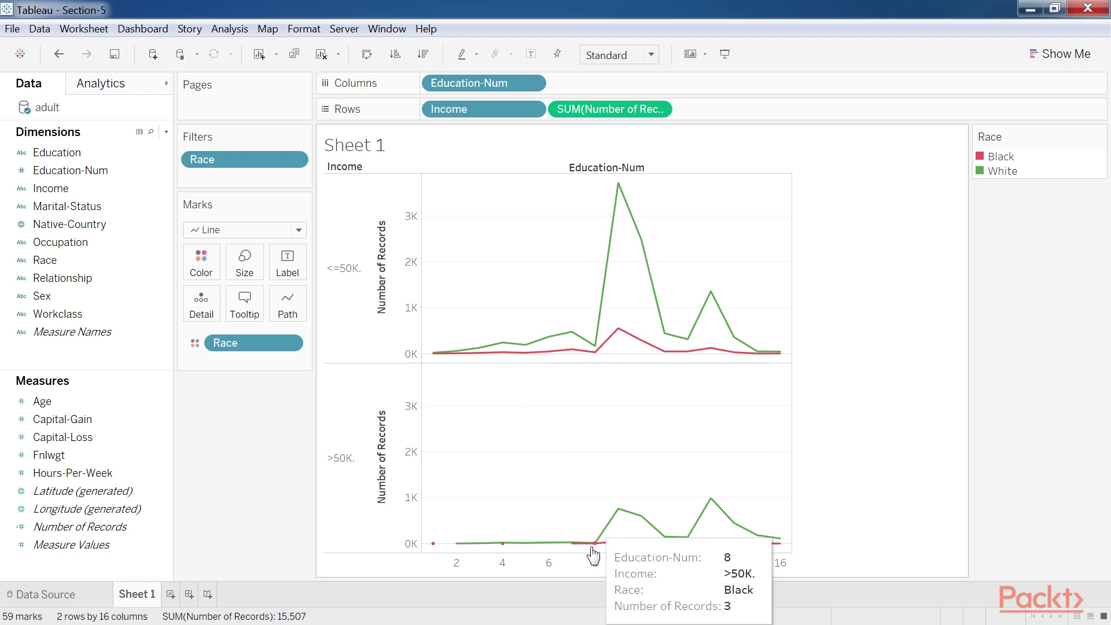
{"action": "mouse_move", "coordinate": [694, 545]}
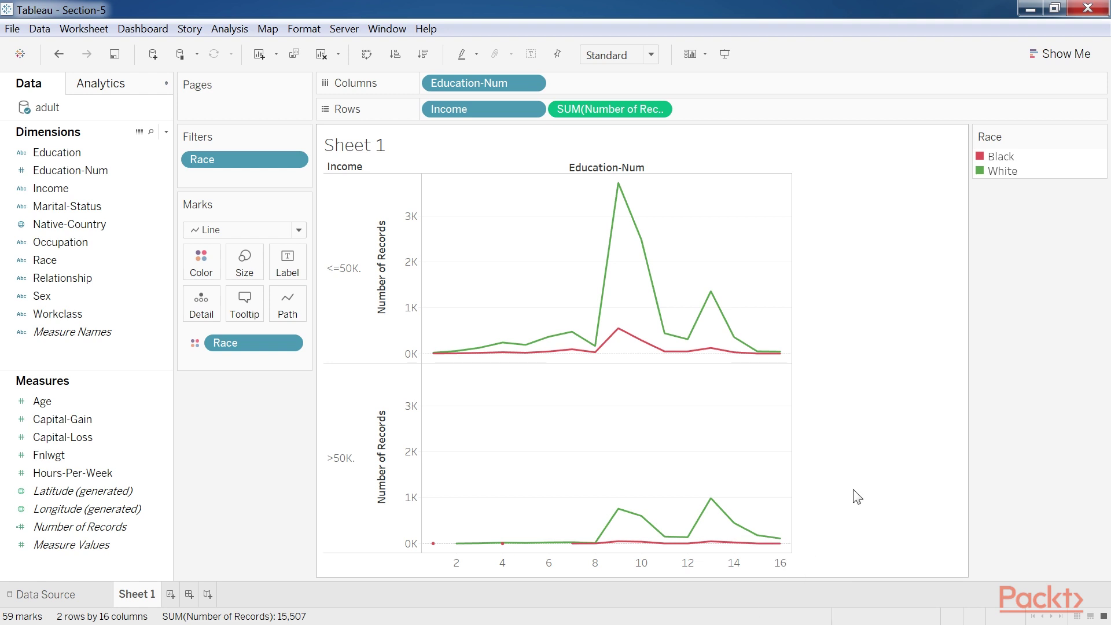